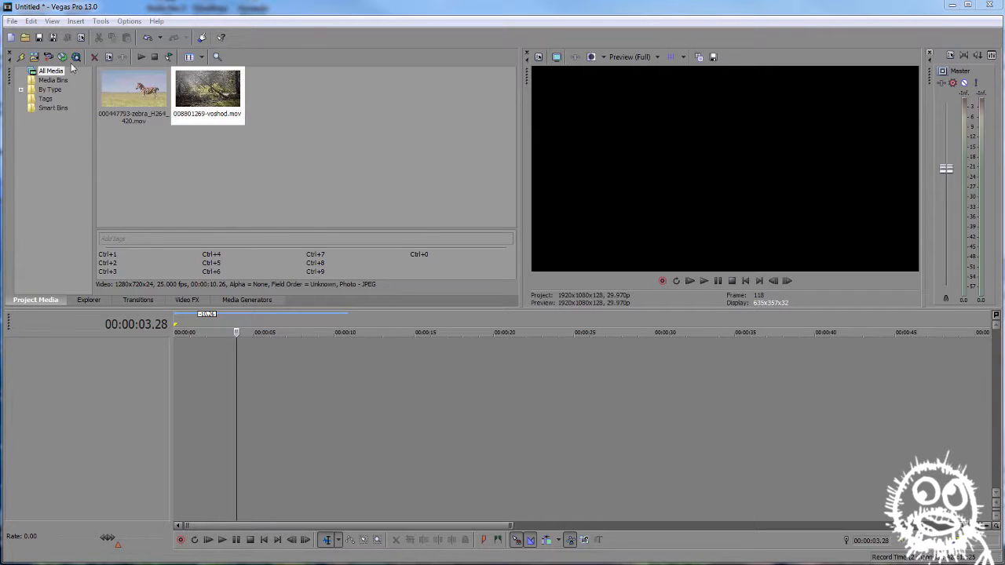
- Open the project properties and review the available video templates
{"action": "left_click", "coordinate": [12, 21]}
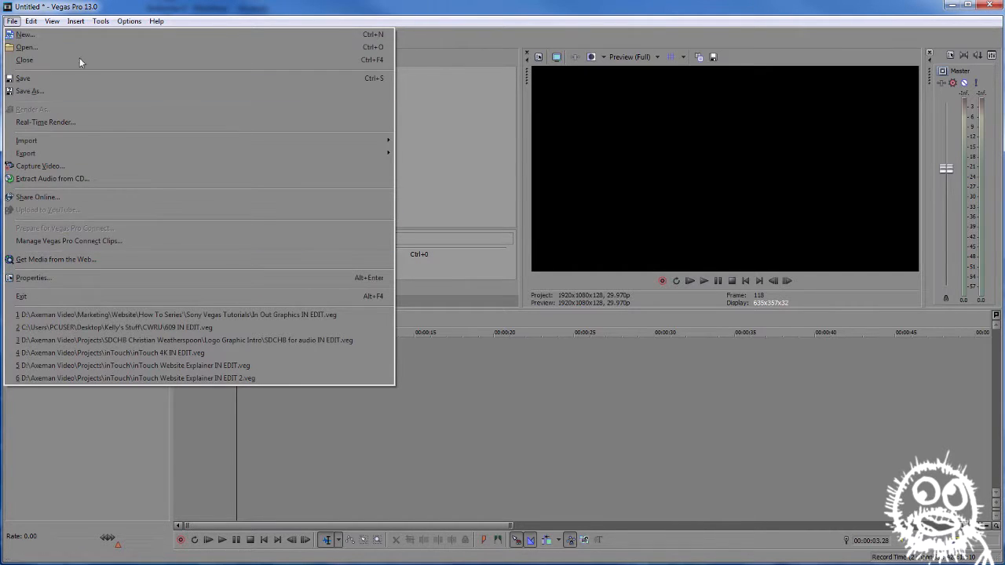
{"action": "left_click", "coordinate": [78, 21]}
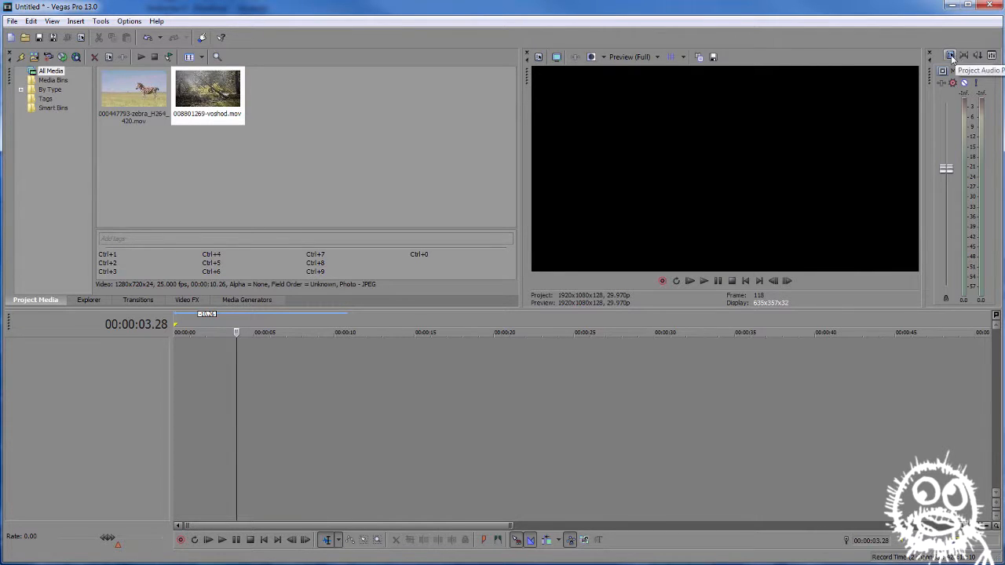
{"action": "left_click", "coordinate": [538, 56]}
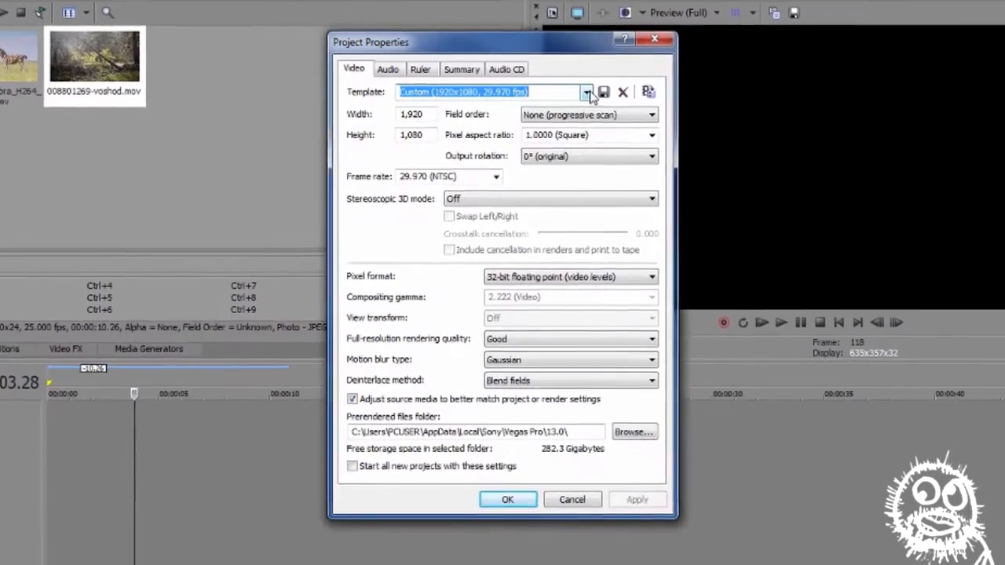
{"action": "left_click", "coordinate": [587, 93]}
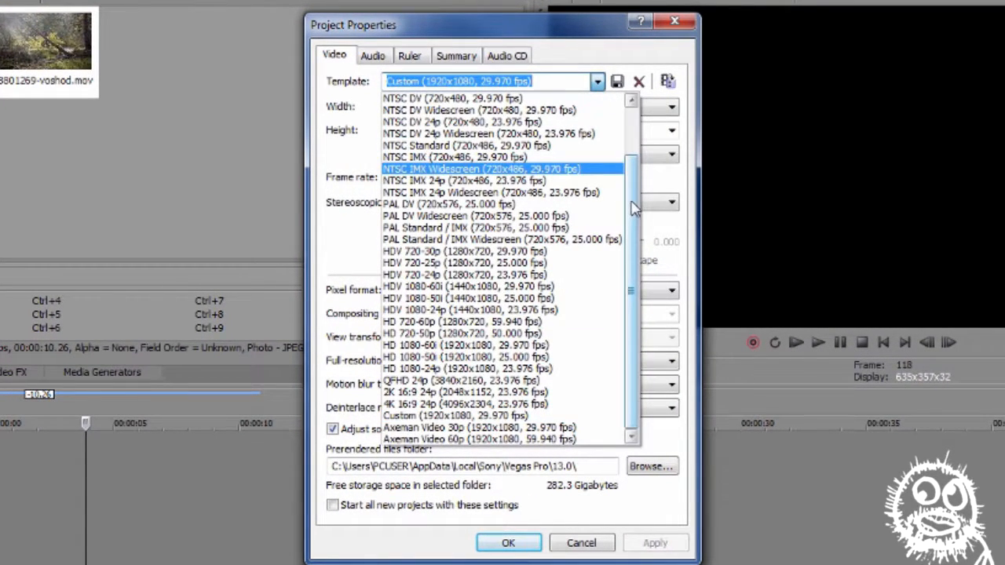
{"action": "left_click_drag", "start_coordinate": [635, 210], "coordinate": [638, 130]}
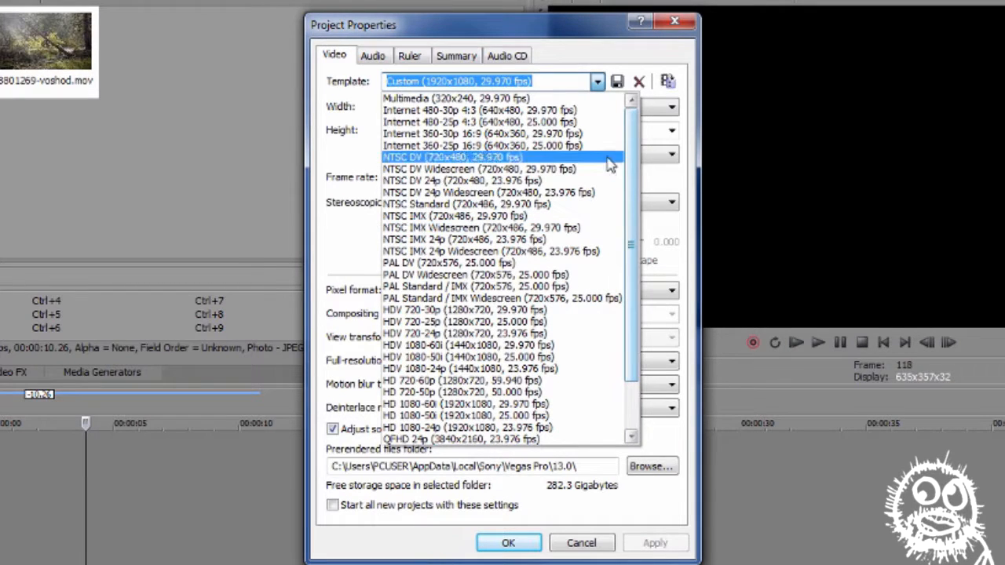
{"action": "left_click_drag", "start_coordinate": [637, 165], "coordinate": [637, 127]}
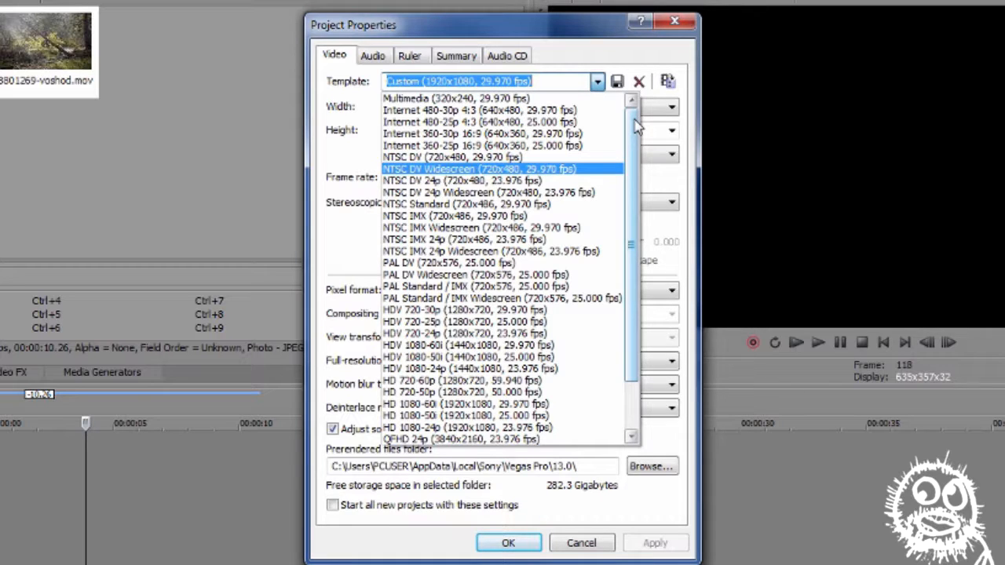
{"action": "left_click", "coordinate": [598, 83]}
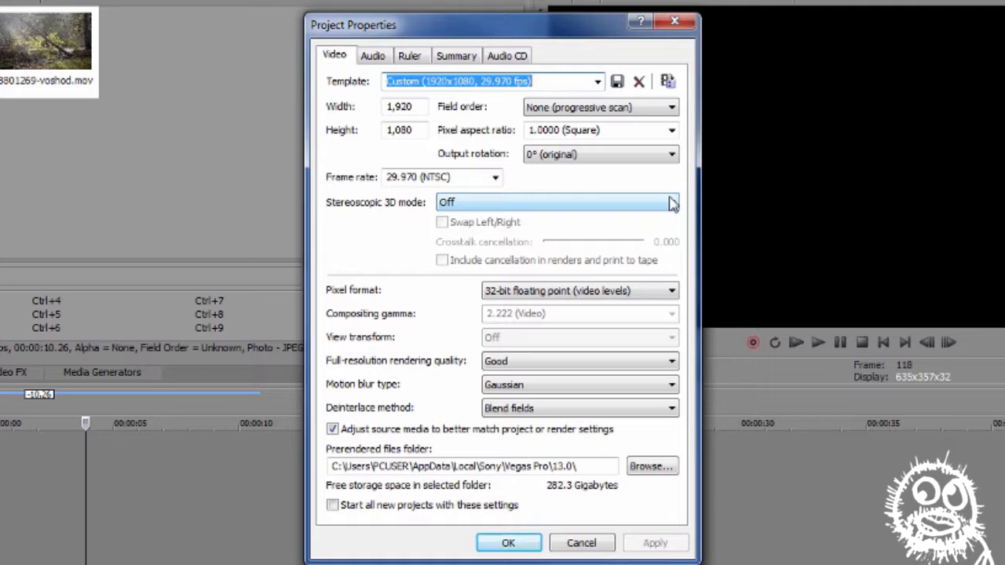
- Try 8-bit as the project's pixel format and return it to 32-bit floating point (video levels)
{"action": "left_click", "coordinate": [672, 291]}
{"action": "left_click", "coordinate": [667, 304]}
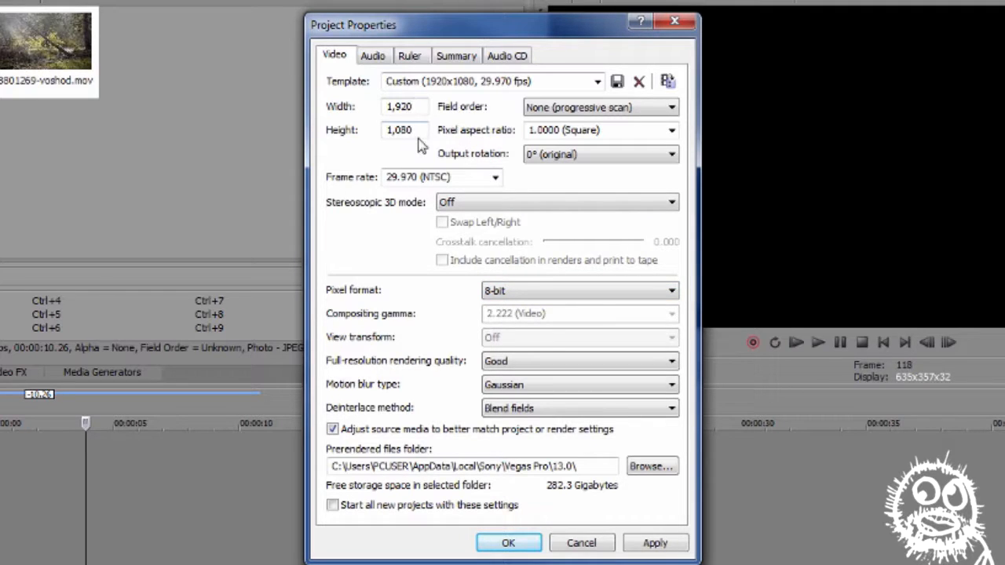
{"action": "left_click", "coordinate": [666, 292]}
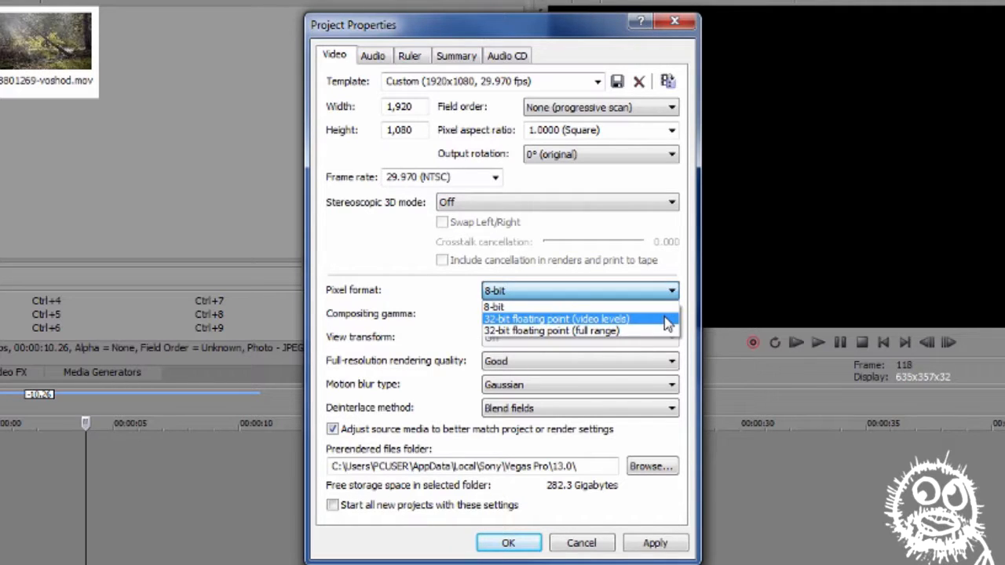
{"action": "left_click", "coordinate": [668, 321]}
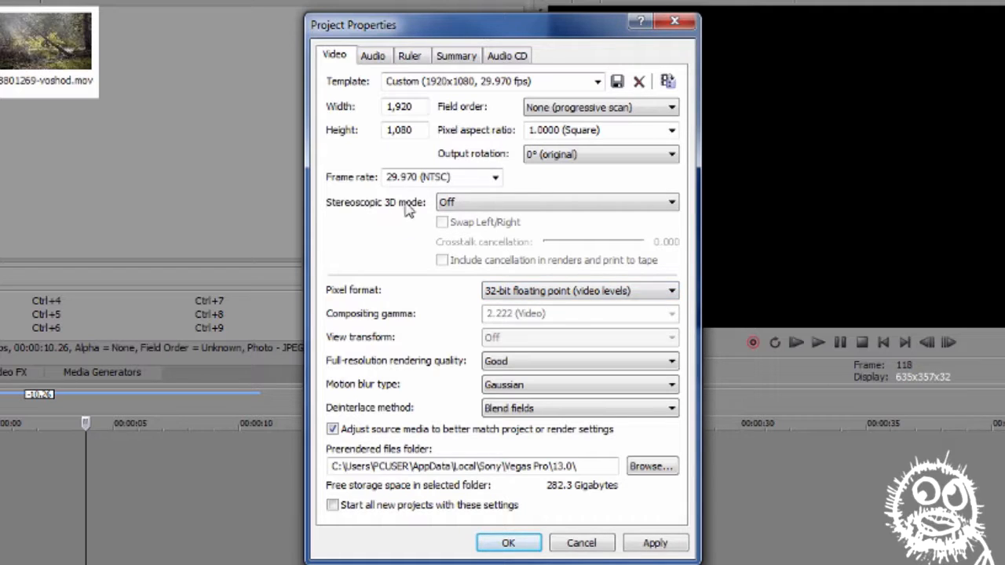
{"action": "left_click", "coordinate": [667, 295]}
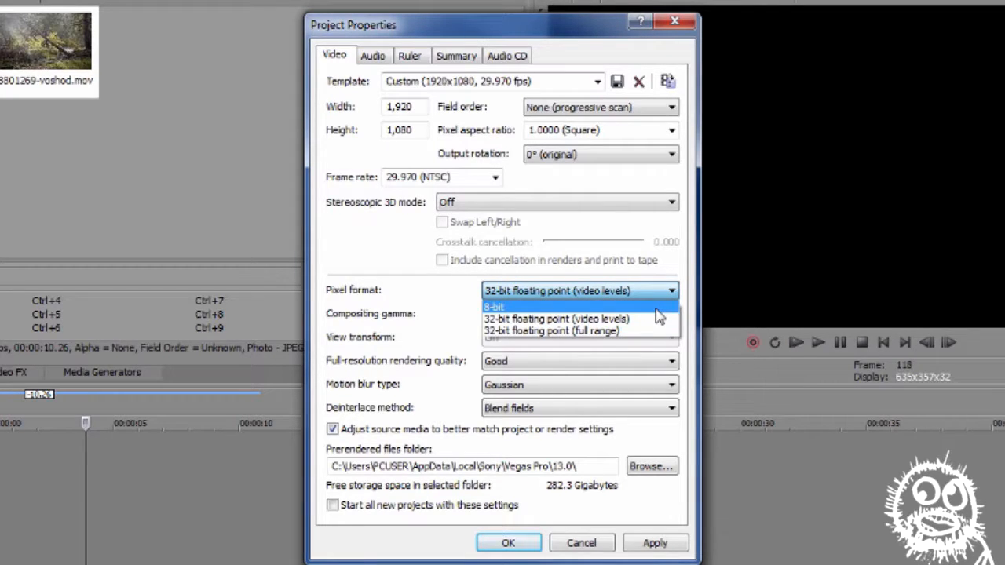
{"action": "left_click", "coordinate": [657, 309]}
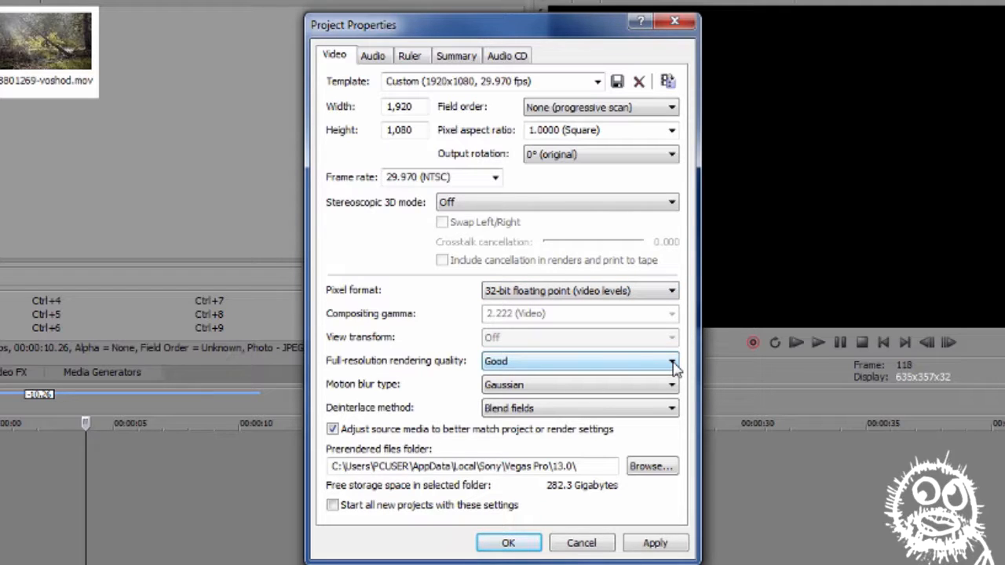
- Review the full-resolution rendering quality and deinterlace method options, and close the project properties without saving changes
{"action": "left_click", "coordinate": [672, 362]}
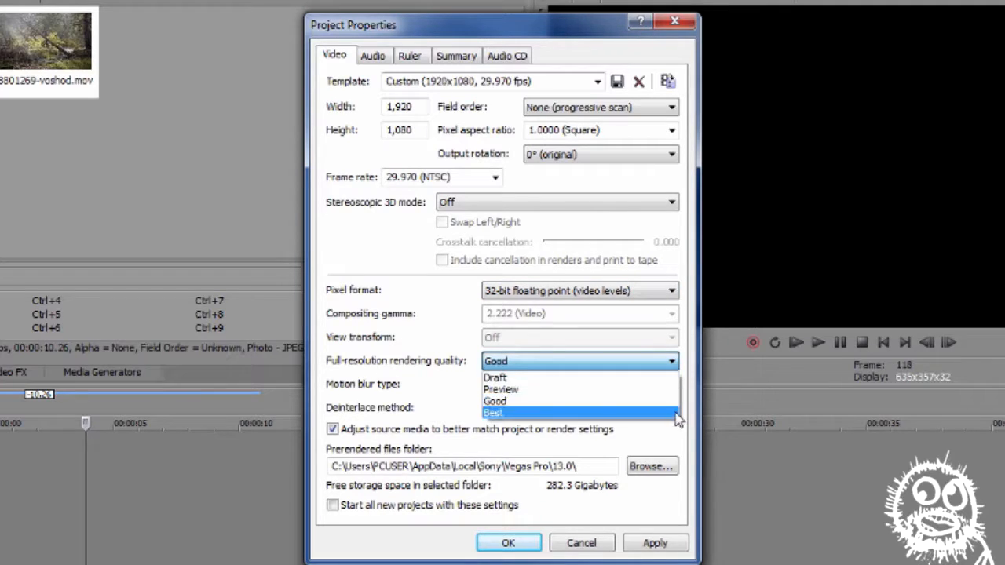
{"action": "left_click", "coordinate": [673, 368]}
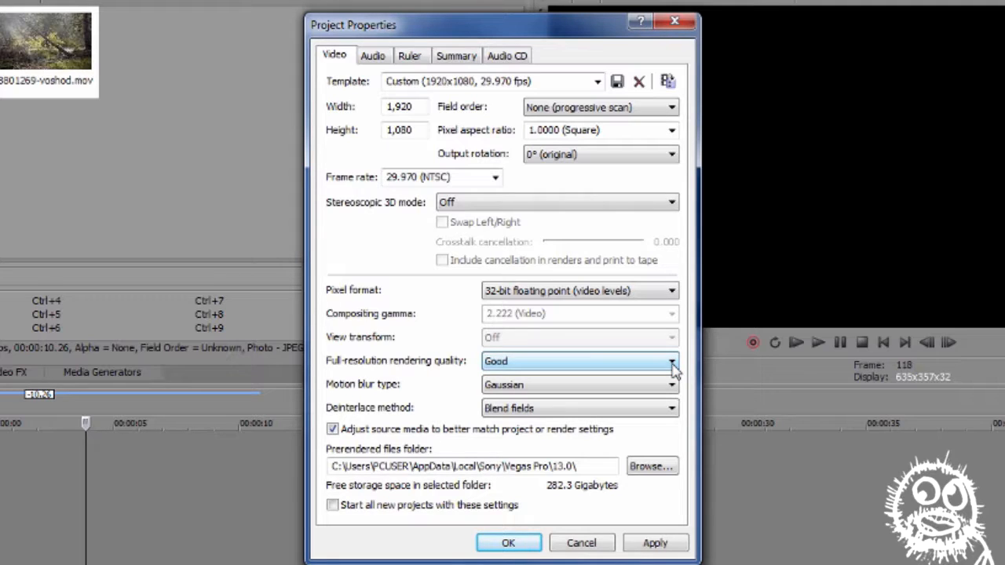
{"action": "left_click", "coordinate": [672, 411]}
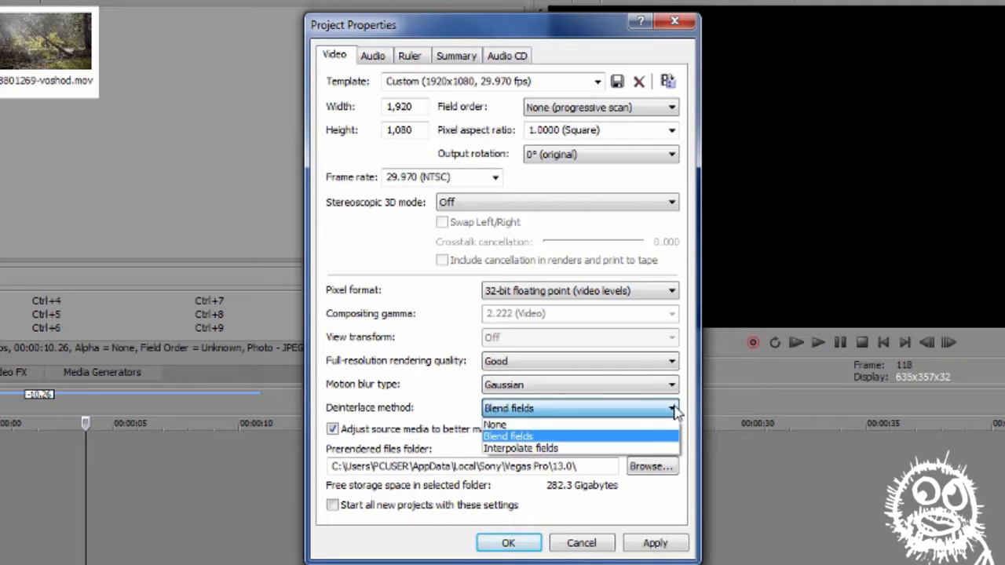
{"action": "left_click", "coordinate": [673, 411]}
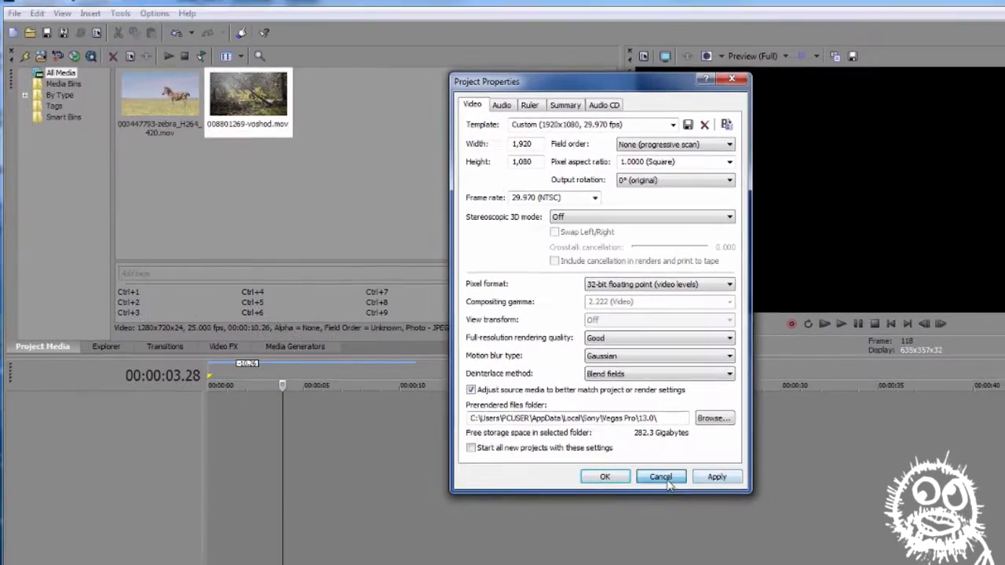
{"action": "left_click", "coordinate": [632, 511]}
- Place the 008801269-voshod.mov clip at the start of the timeline, declining to match the project video settings to it
{"action": "left_click_drag", "start_coordinate": [156, 75], "coordinate": [179, 190]}
{"action": "left_click_drag", "start_coordinate": [278, 200], "coordinate": [318, 408]}
{"action": "left_click_drag", "start_coordinate": [210, 399], "coordinate": [236, 403]}
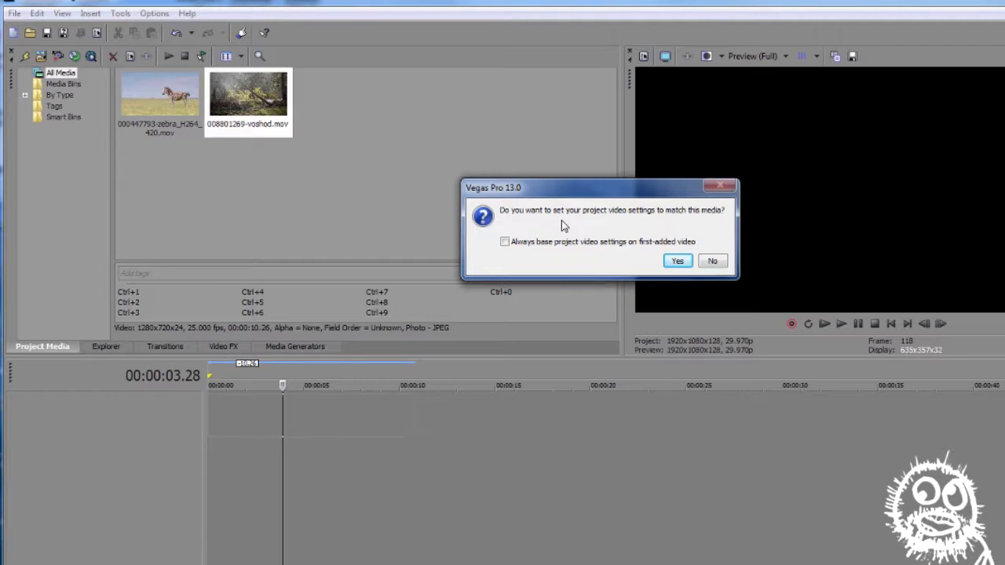
{"action": "left_click", "coordinate": [712, 261]}
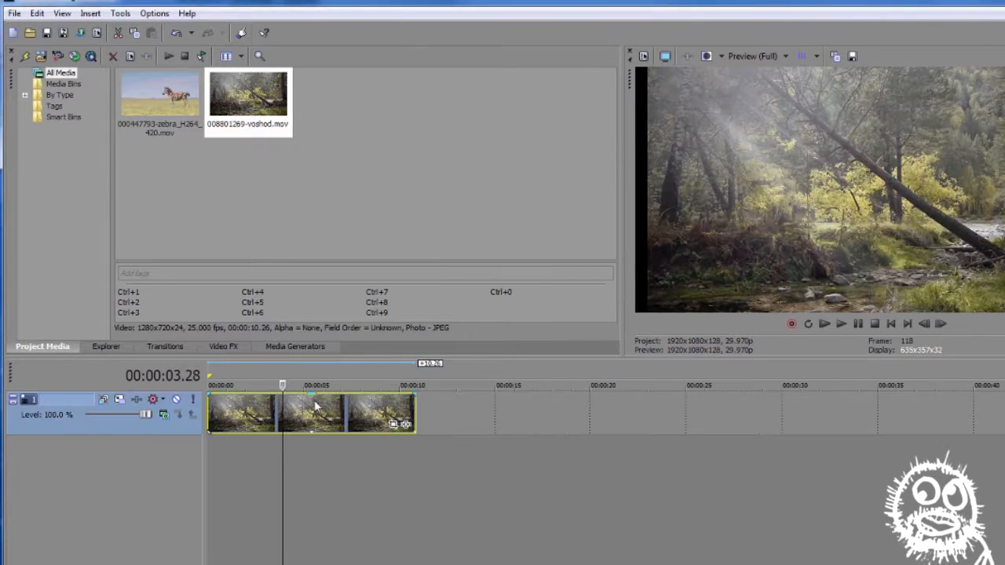
- Delete the forest clip and its empty video track from the timeline
{"action": "left_click", "coordinate": [314, 412]}
{"action": "key", "text": "Delete"}
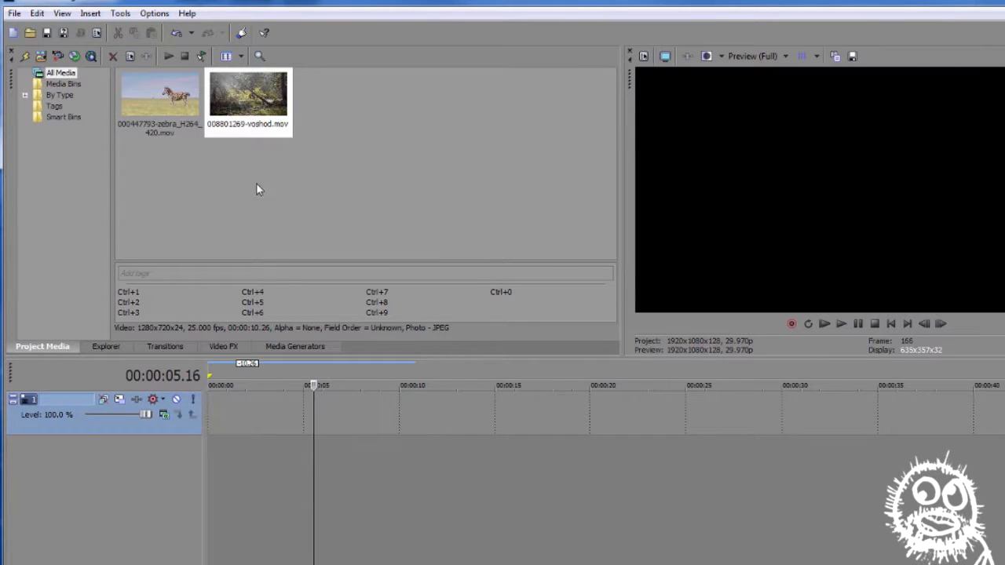
{"action": "key", "text": "Delete"}
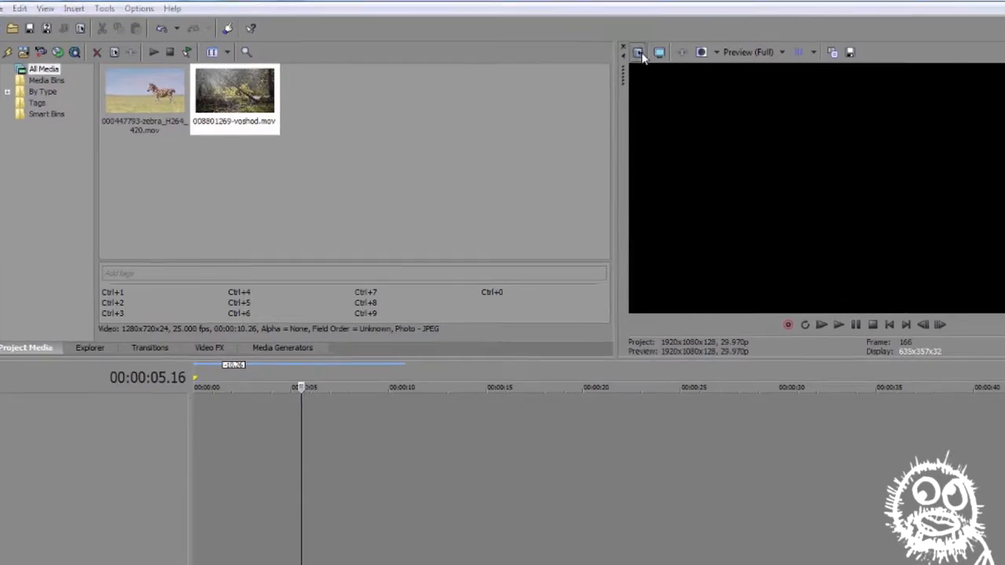
- Try 5.1 Surround as the master bus mode in the project's audio properties and return it to Stereo
{"action": "left_click", "coordinate": [638, 52]}
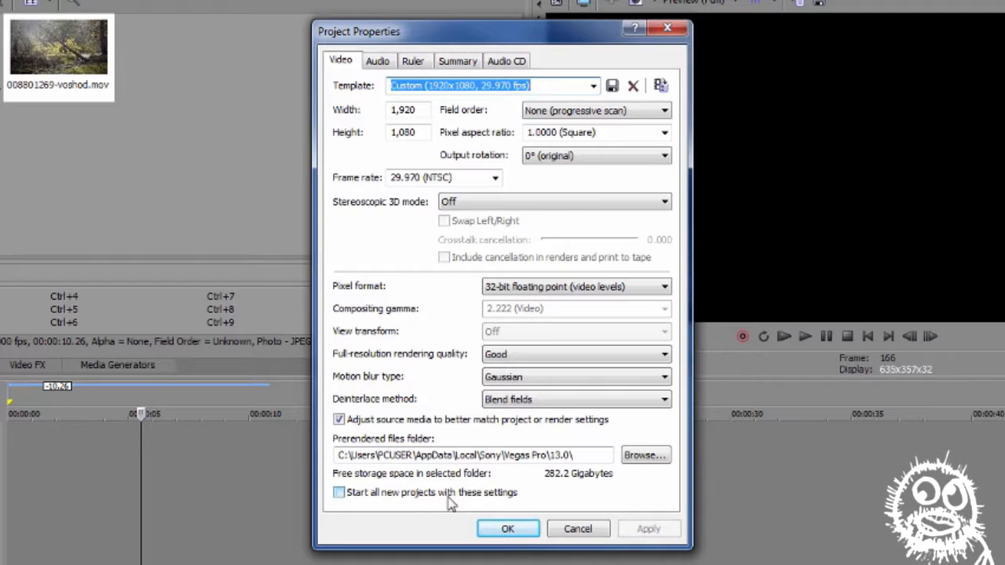
{"action": "left_click", "coordinate": [378, 63]}
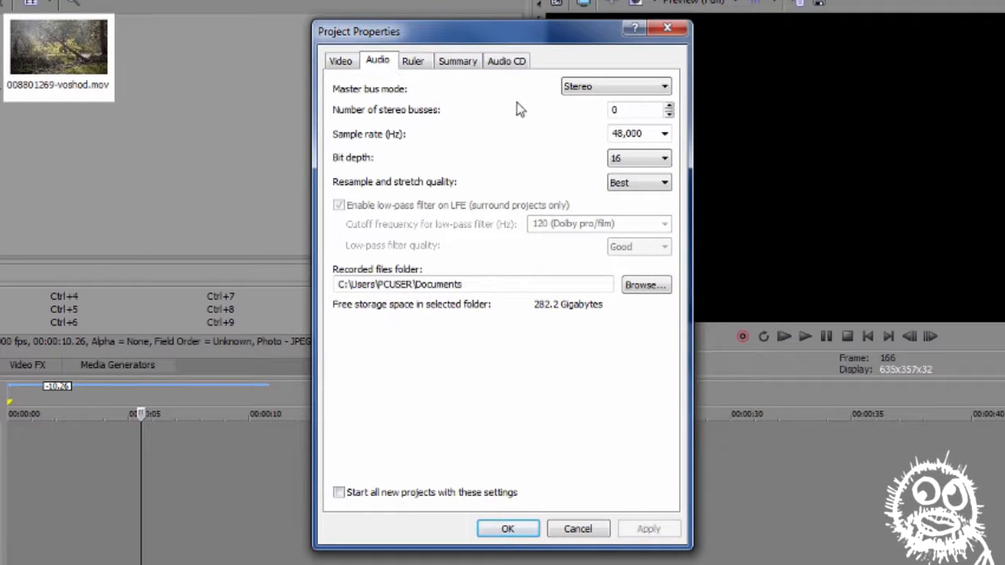
{"action": "left_click", "coordinate": [580, 89]}
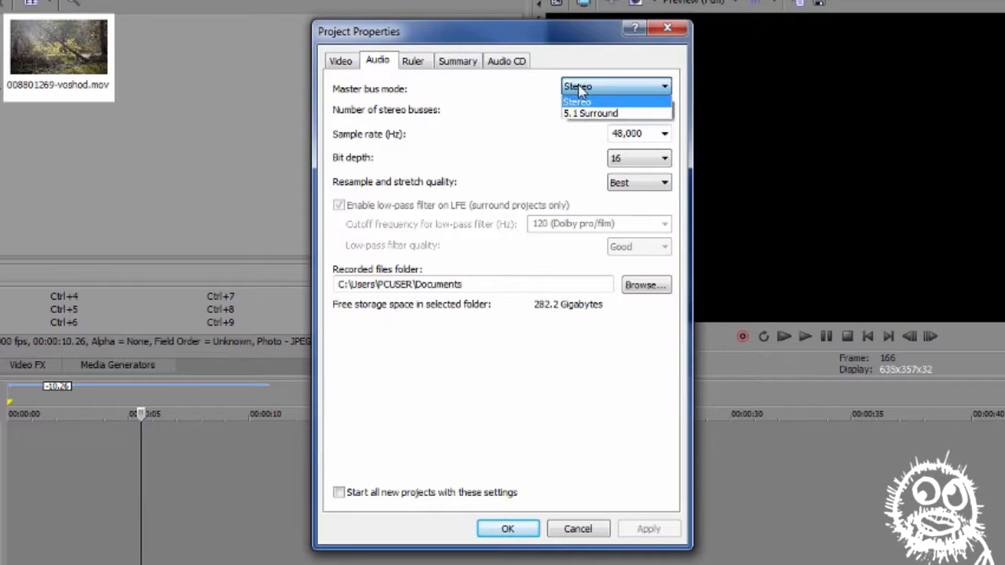
{"action": "left_click", "coordinate": [600, 114]}
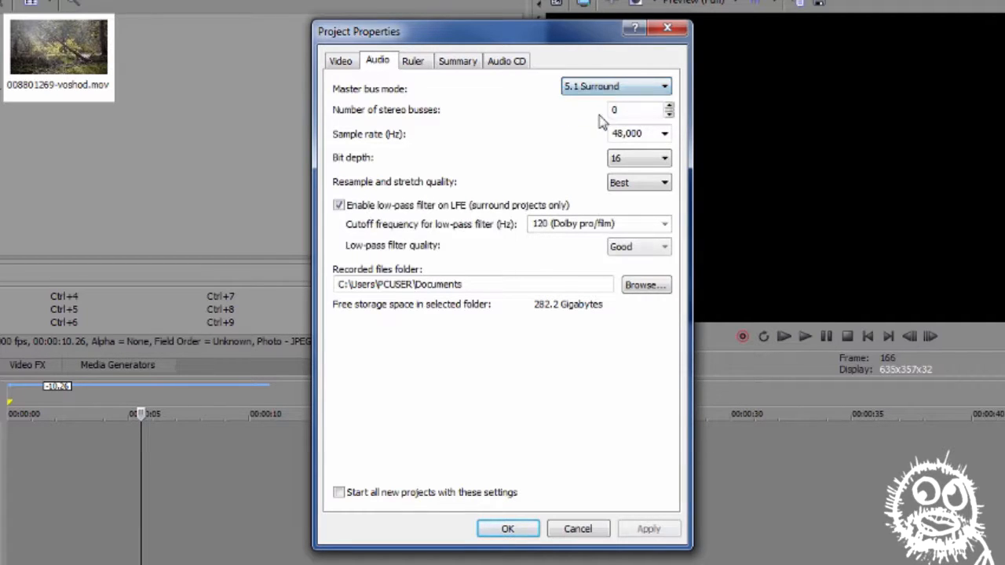
{"action": "left_click", "coordinate": [583, 91]}
{"action": "left_click", "coordinate": [612, 101]}
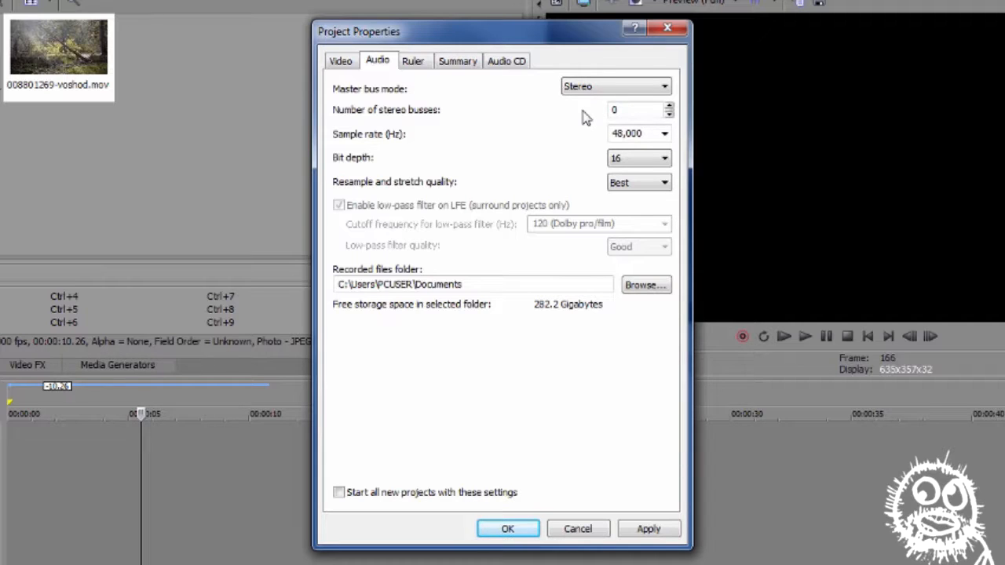
- Review the sample rate, bit depth, and resample and stretch quality options in the project's audio properties
{"action": "left_click", "coordinate": [665, 134]}
{"action": "left_click", "coordinate": [668, 138]}
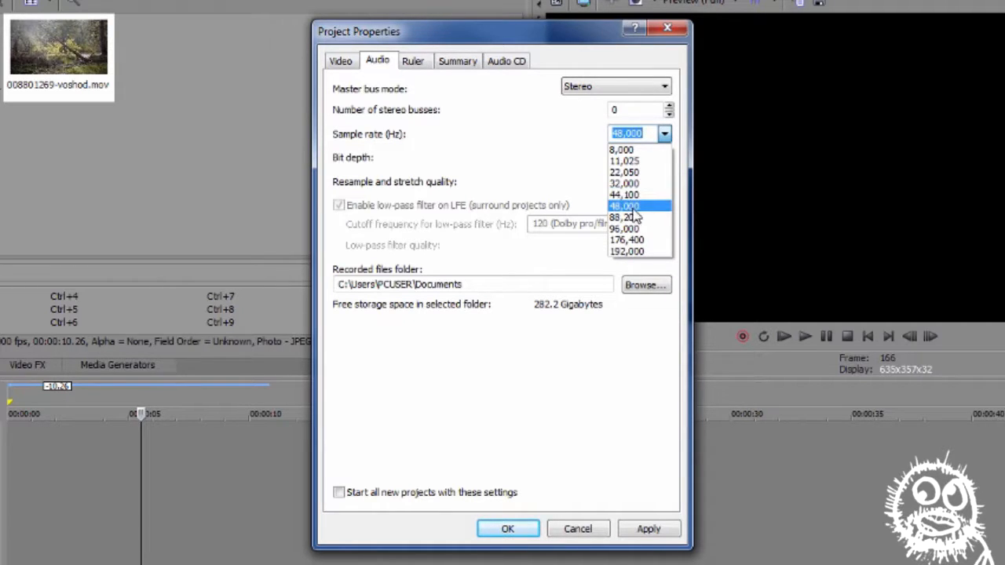
{"action": "left_click", "coordinate": [664, 135]}
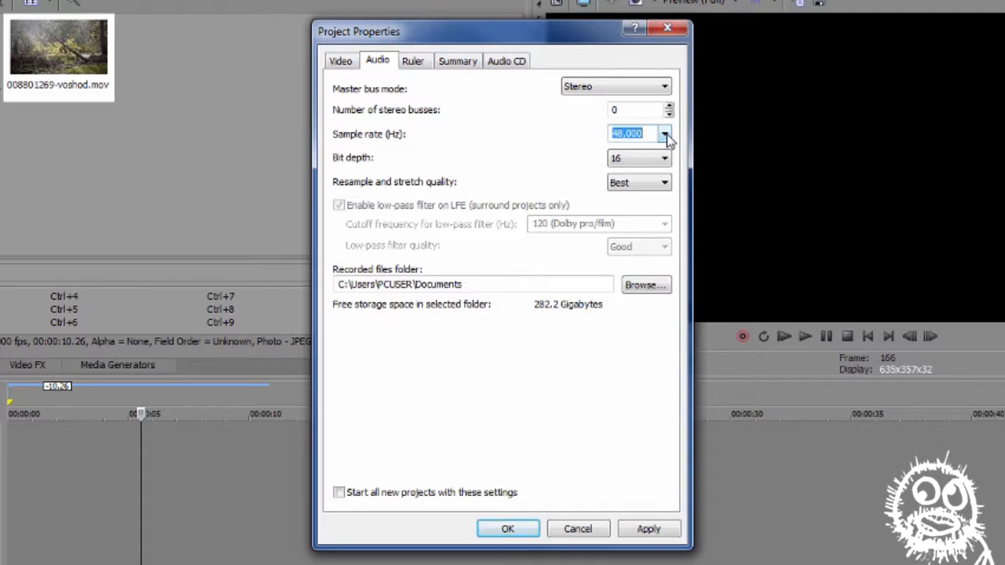
{"action": "left_click", "coordinate": [665, 135]}
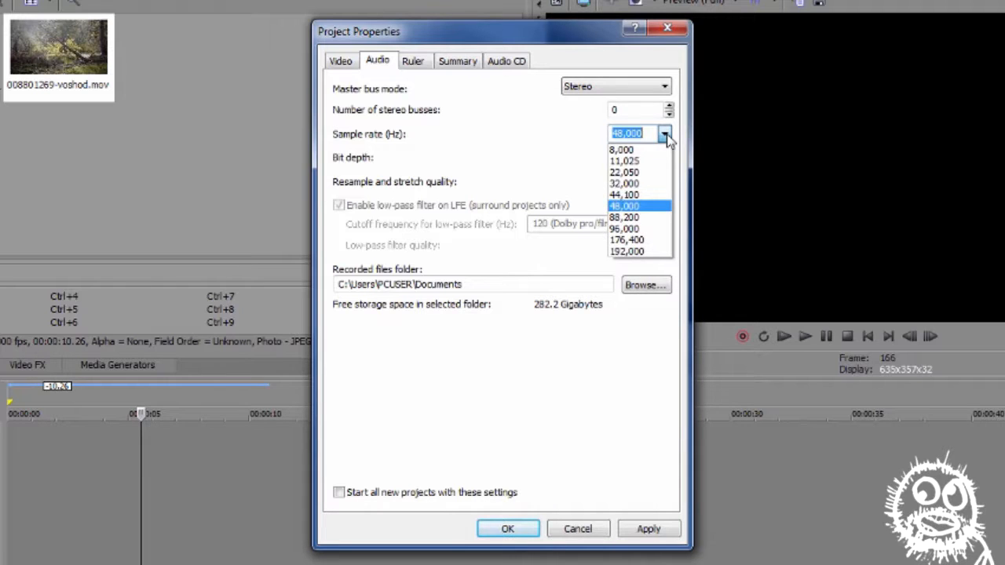
{"action": "left_click", "coordinate": [665, 135]}
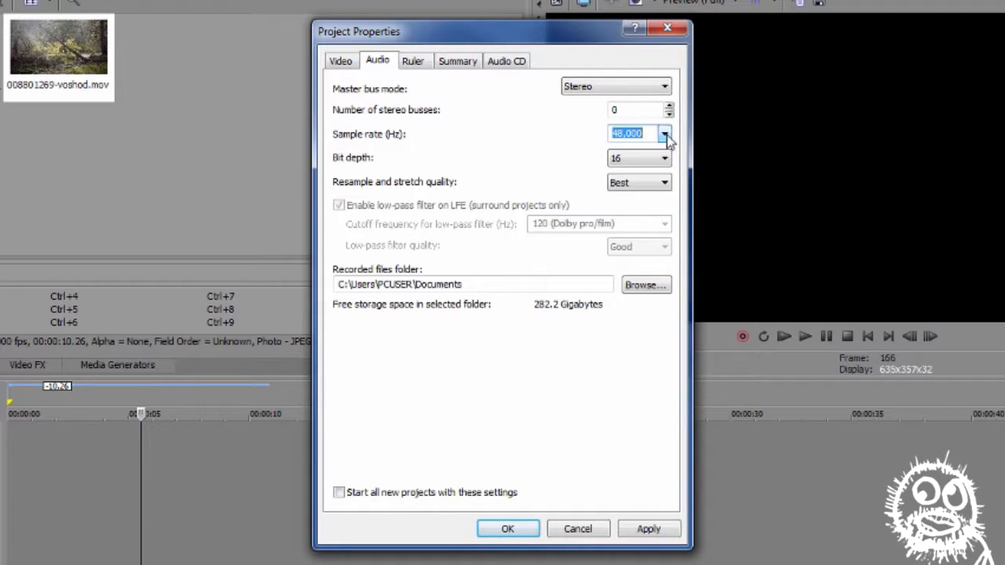
{"action": "left_click", "coordinate": [664, 135]}
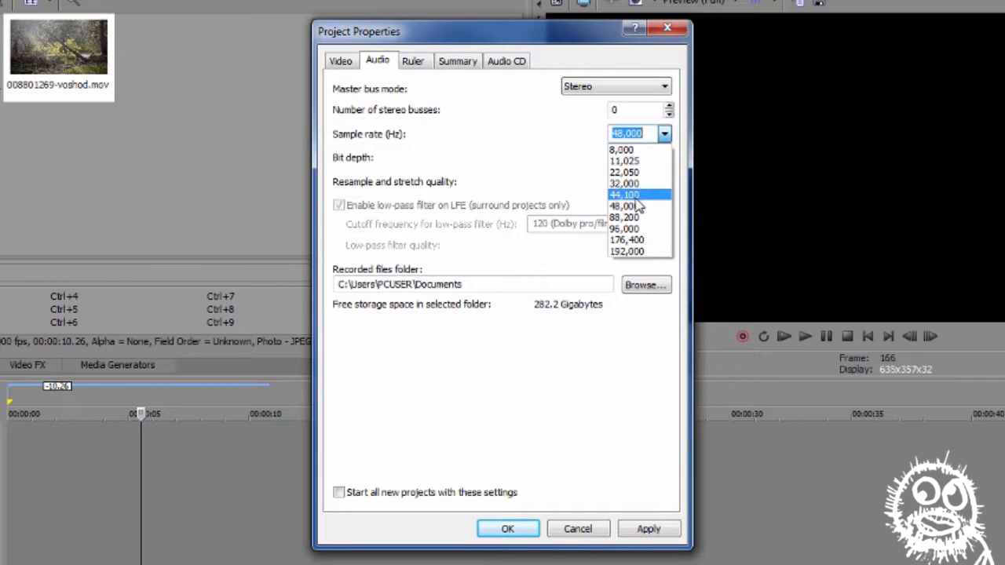
{"action": "left_click", "coordinate": [664, 135]}
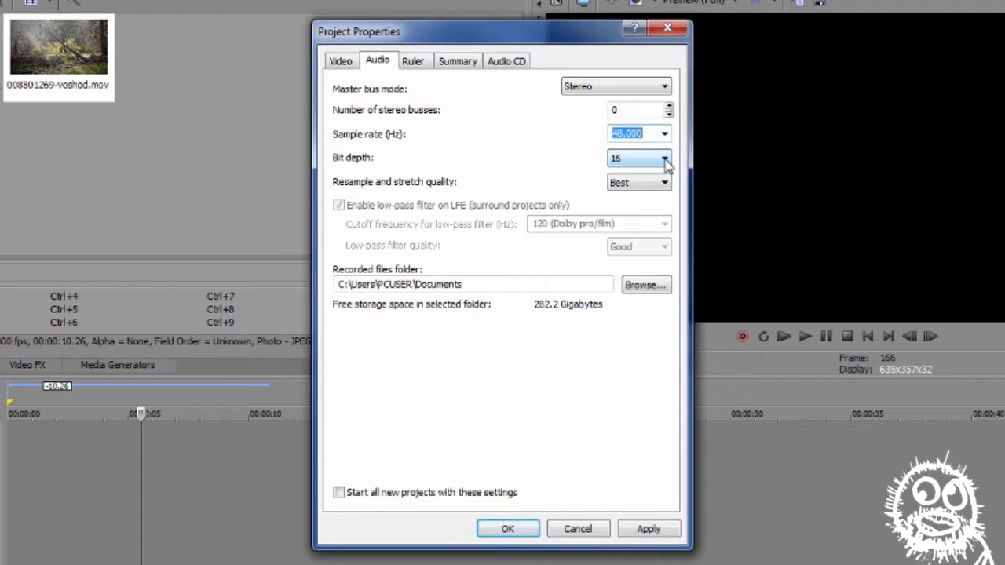
{"action": "left_click", "coordinate": [664, 158]}
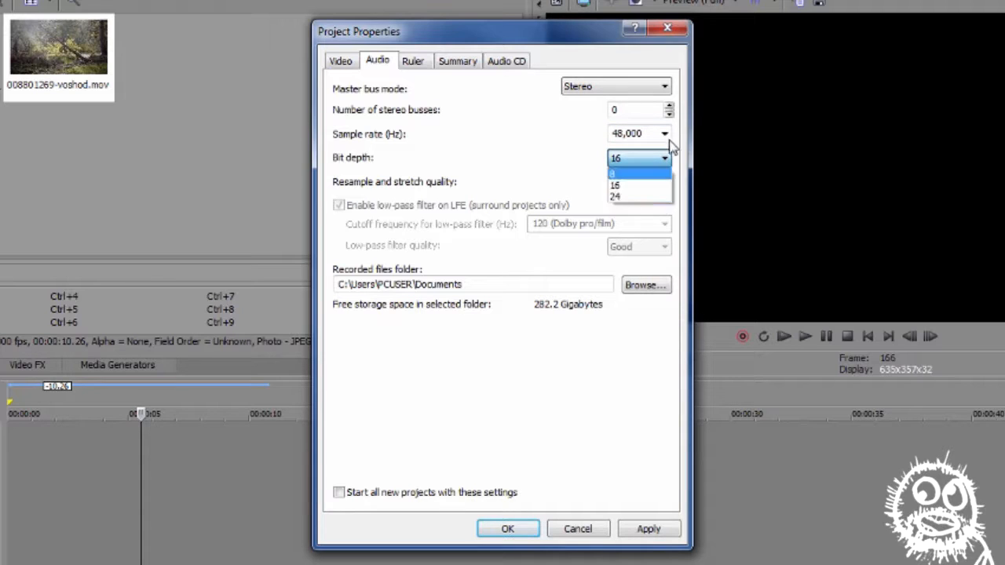
{"action": "left_click", "coordinate": [664, 160]}
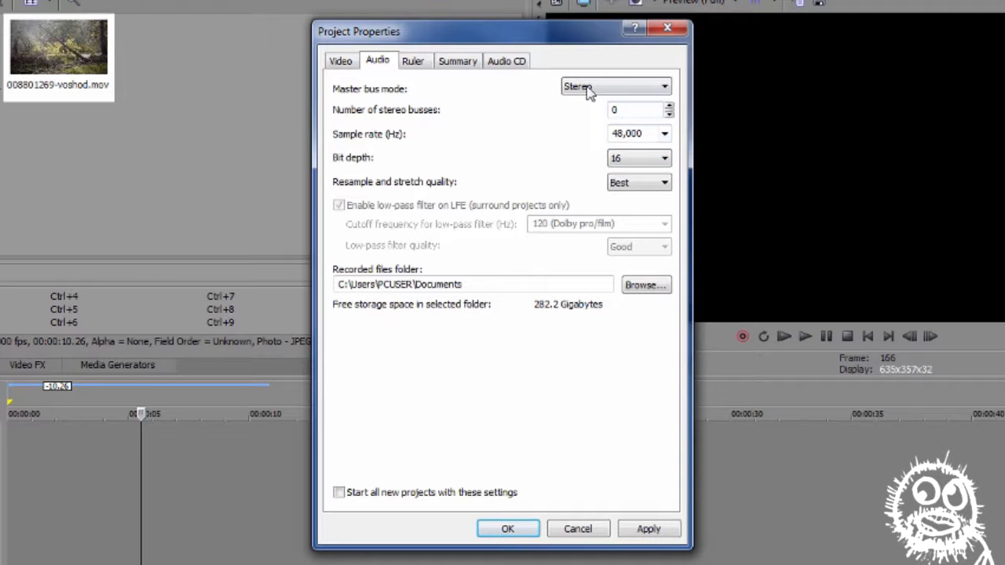
{"action": "left_click", "coordinate": [664, 183]}
{"action": "left_click", "coordinate": [664, 183]}
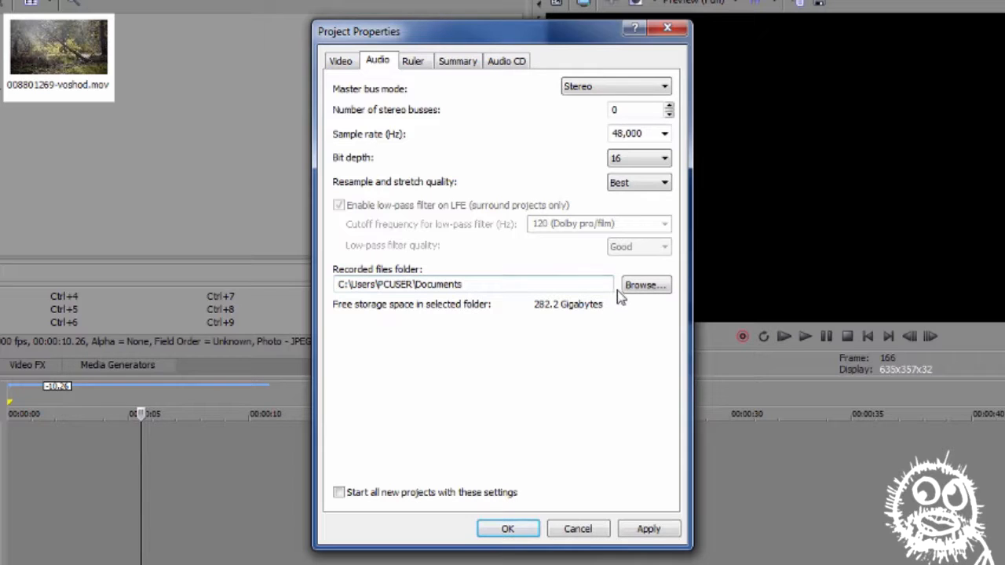
- Review the ruler time format options in the project's ruler properties, keeping Time & Frames selected
{"action": "left_click", "coordinate": [412, 61]}
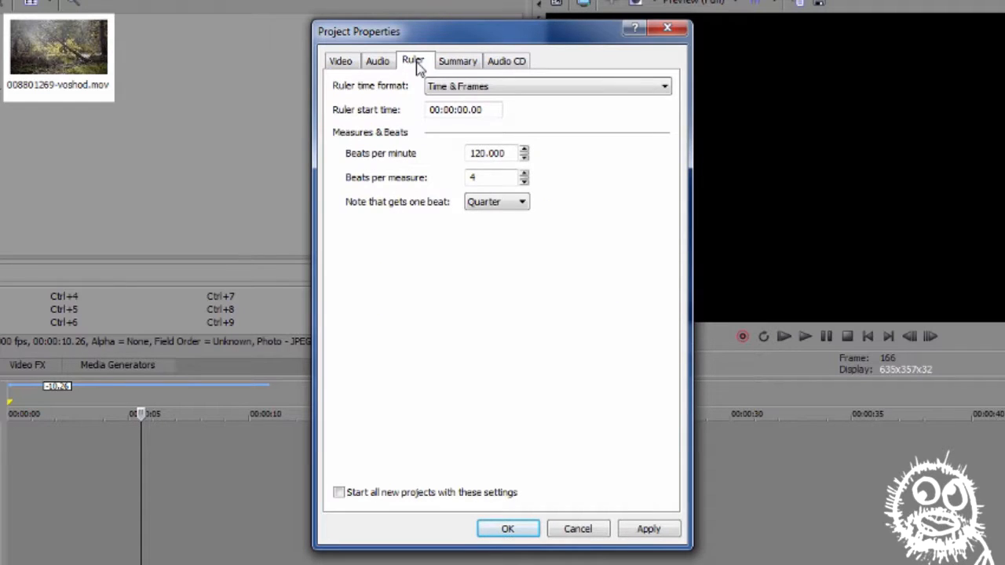
{"action": "left_click", "coordinate": [561, 88]}
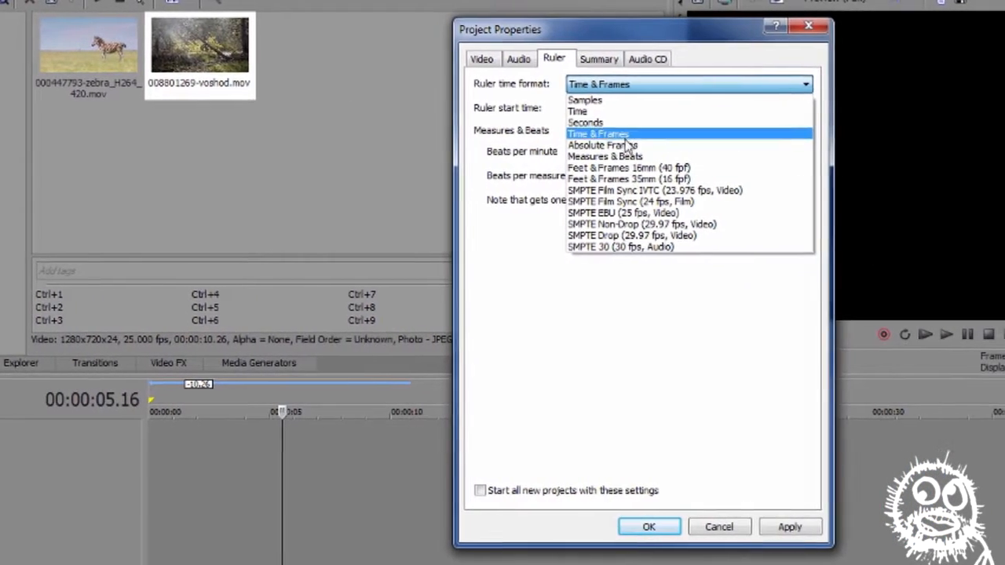
{"action": "left_click", "coordinate": [569, 137]}
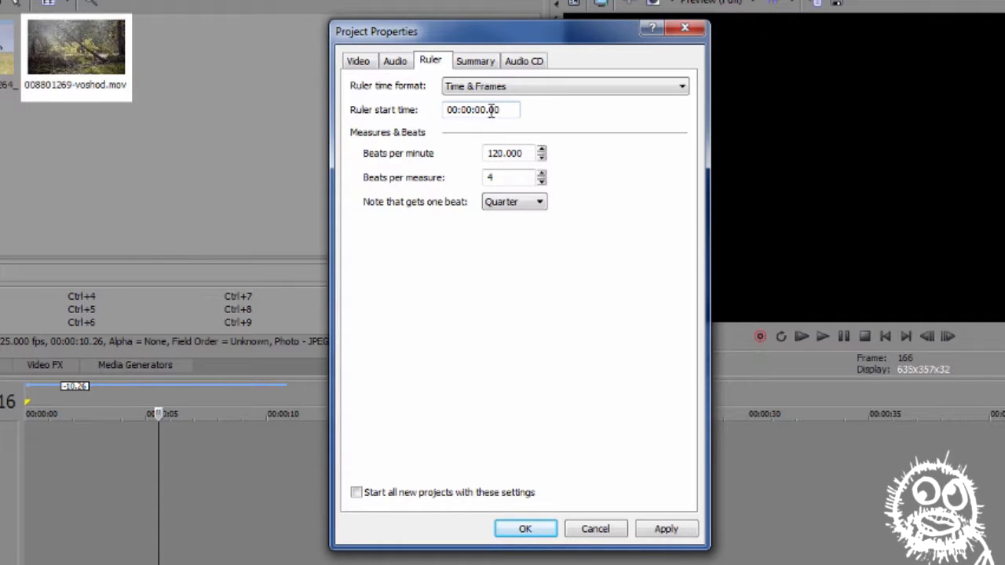
{"action": "left_click", "coordinate": [524, 88]}
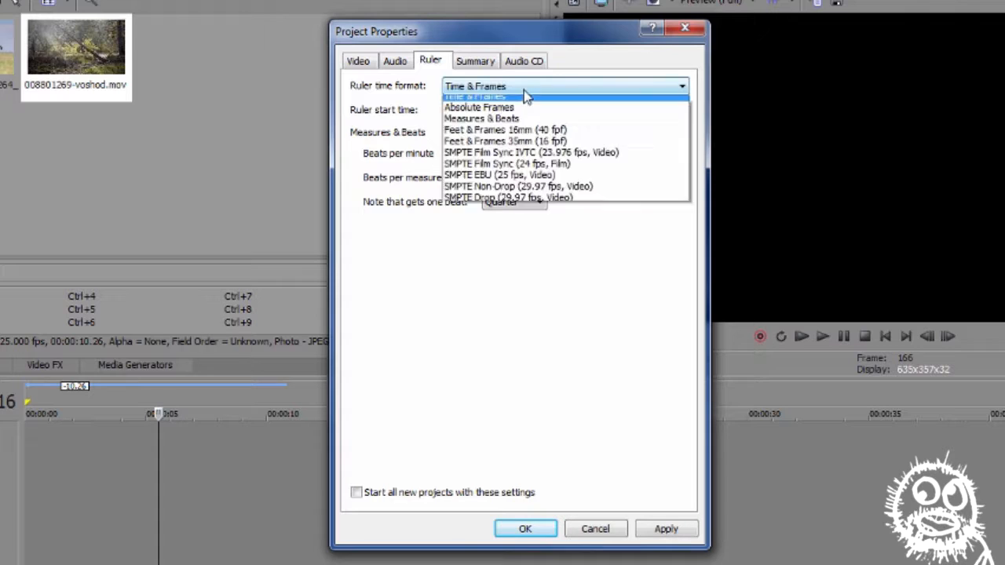
{"action": "left_click", "coordinate": [523, 90]}
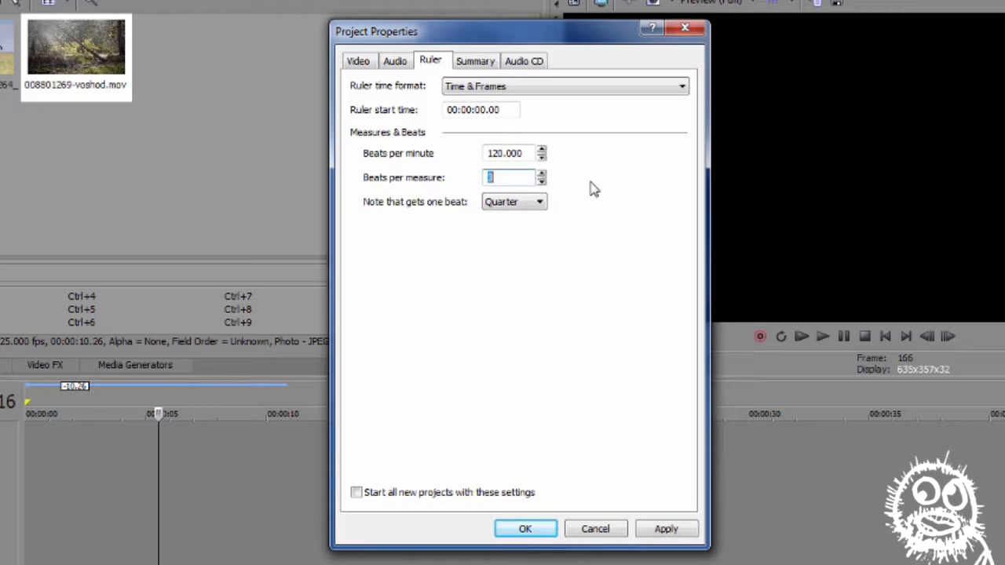
- Try raising and lowering the number of beats per measure in the project's ruler properties
{"action": "left_click", "coordinate": [543, 173]}
{"action": "left_click", "coordinate": [542, 180]}
{"action": "left_click", "coordinate": [541, 173]}
{"action": "left_click", "coordinate": [541, 183]}
{"action": "left_click", "coordinate": [542, 183]}
{"action": "left_click", "coordinate": [542, 182]}
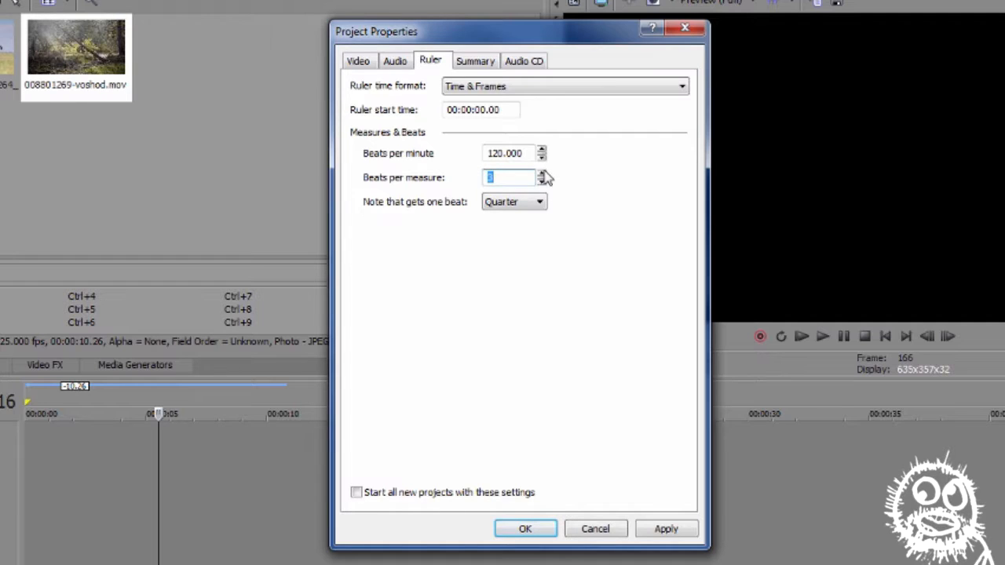
{"action": "key", "text": "Tab"}
- Examine the summary fields and the audio CD settings in the project properties
{"action": "left_click", "coordinate": [469, 63]}
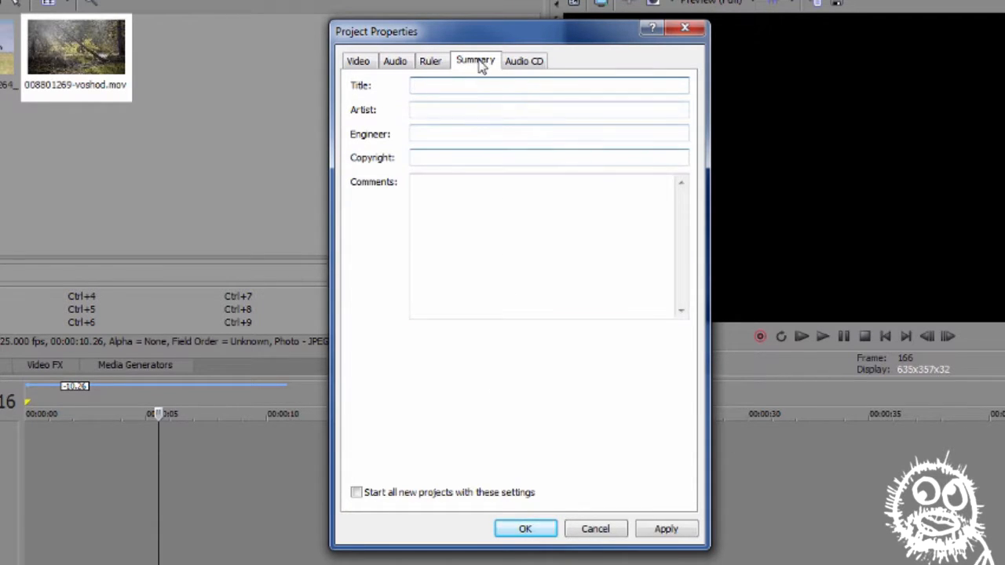
{"action": "left_click", "coordinate": [525, 62]}
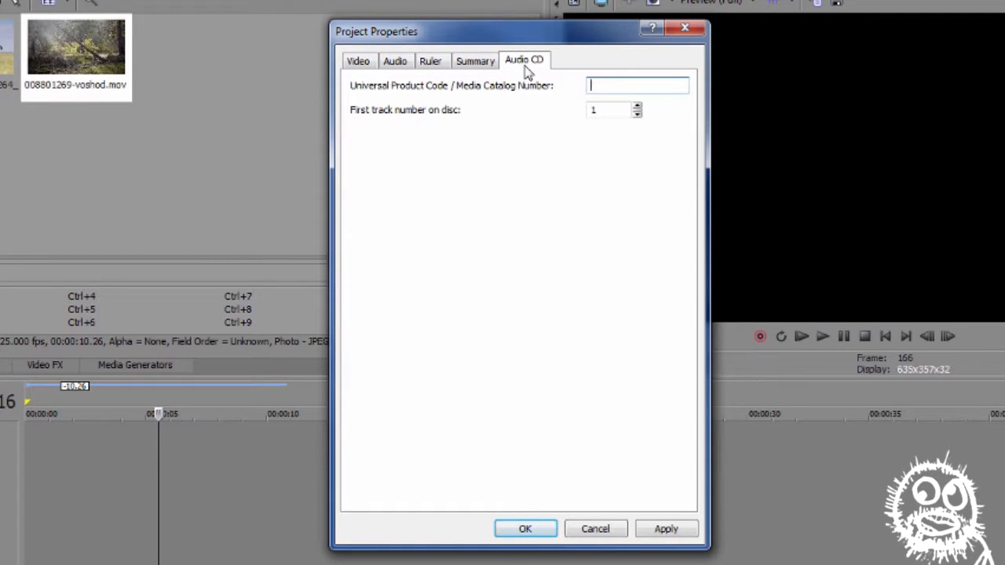
- Apply the Axeman Video 30p (1920x1080, 29.970 fps) template to the project's video properties and close them
{"action": "left_click", "coordinate": [358, 62]}
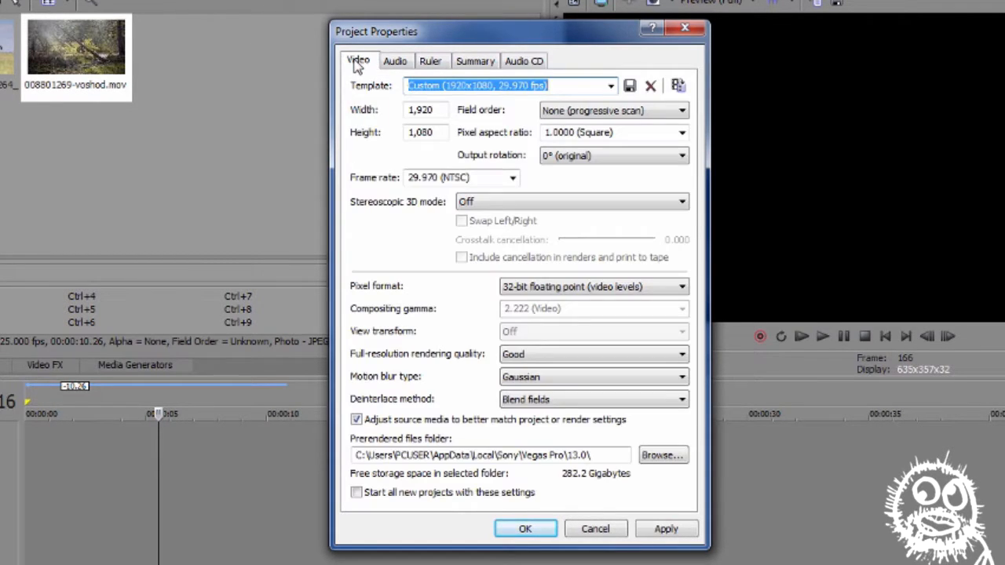
{"action": "left_click", "coordinate": [611, 86]}
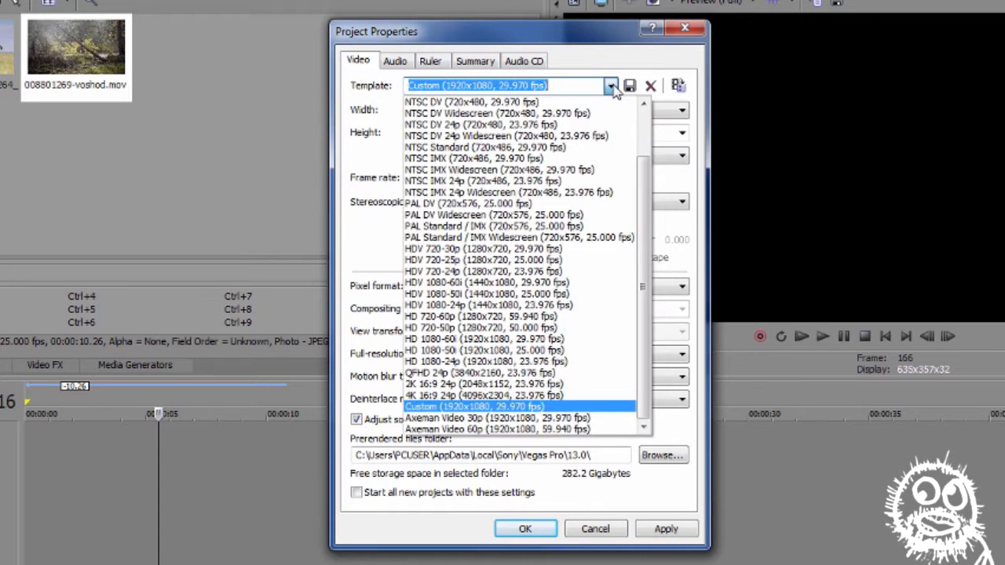
{"action": "left_click", "coordinate": [611, 87]}
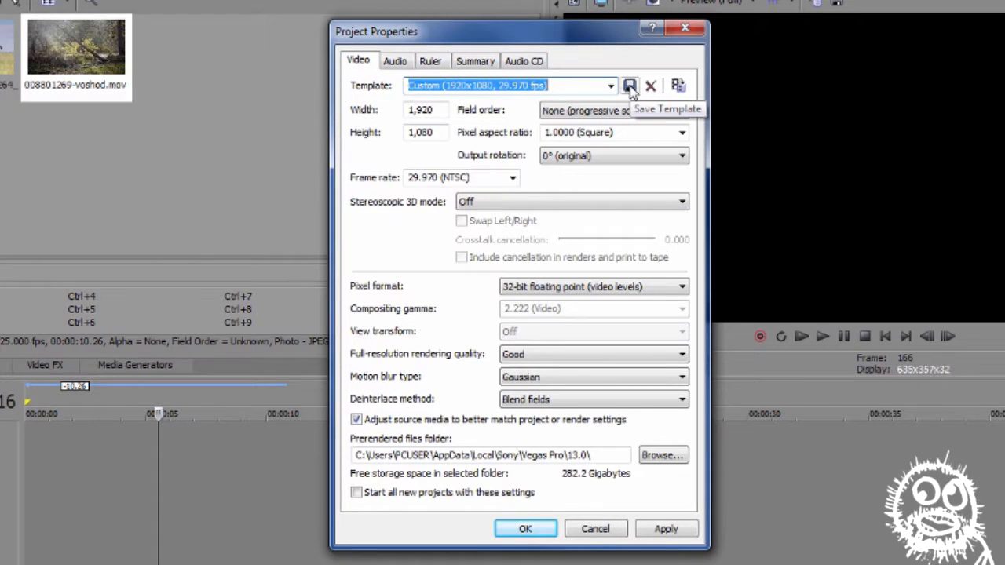
{"action": "left_click", "coordinate": [611, 86]}
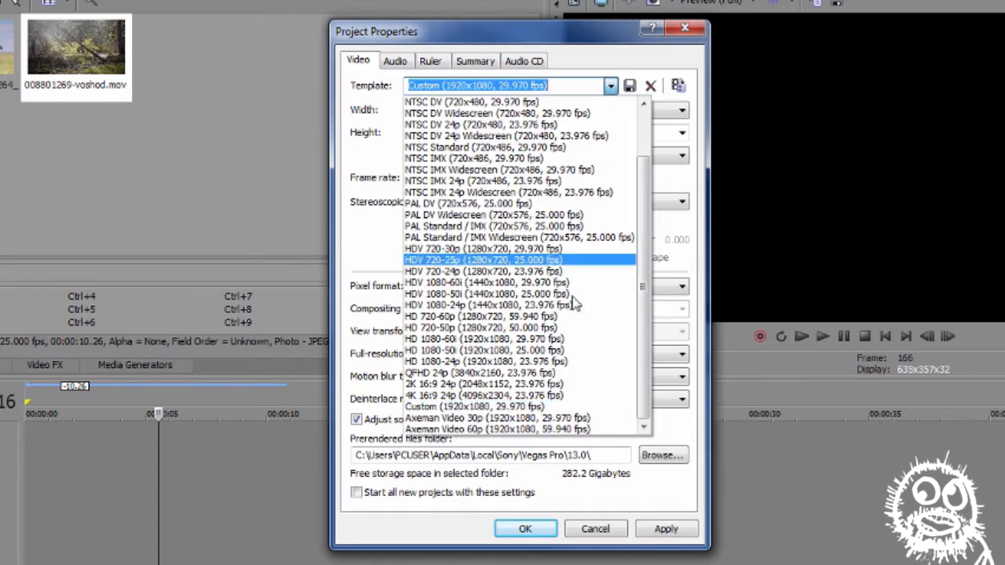
{"action": "left_click", "coordinate": [481, 418]}
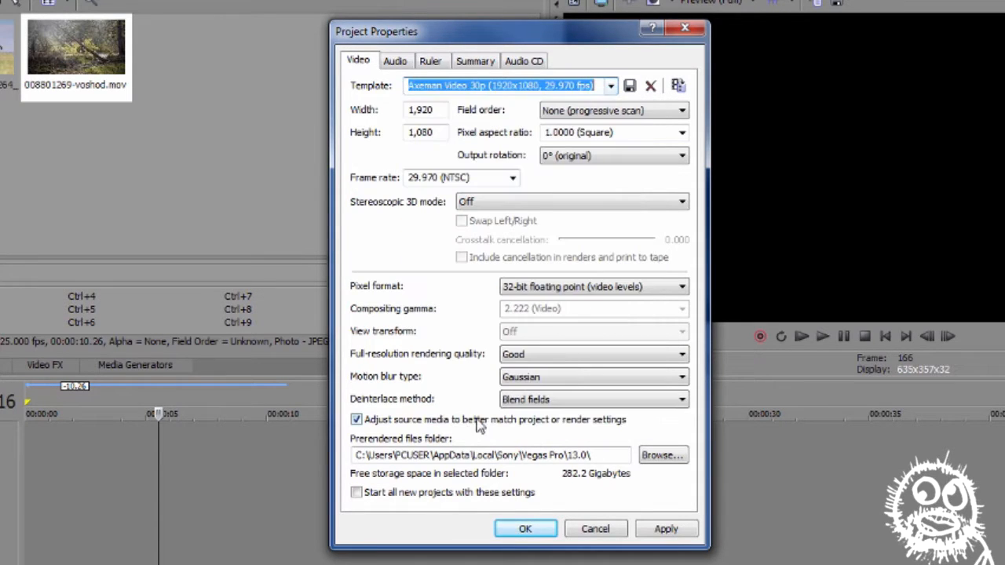
{"action": "left_click", "coordinate": [666, 528]}
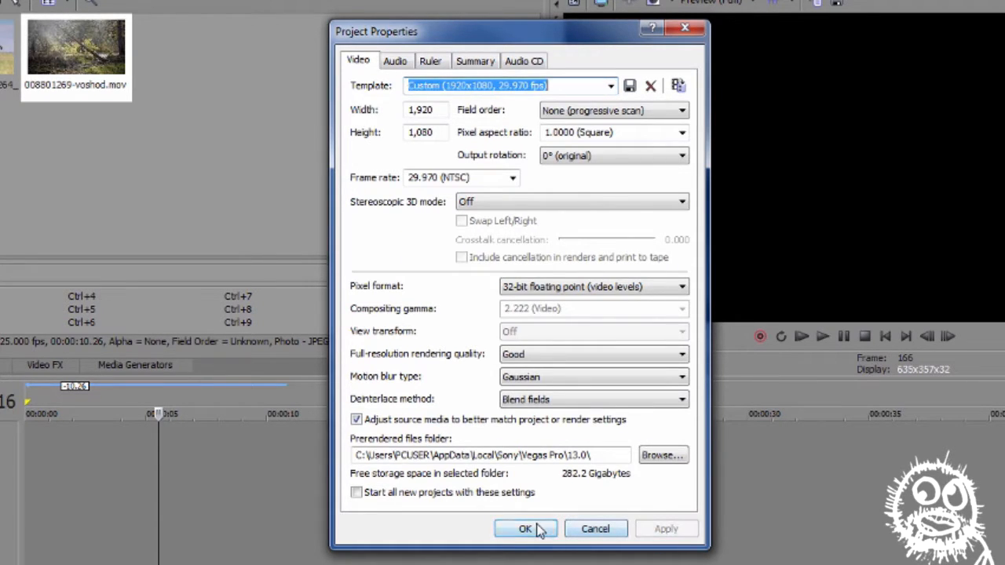
{"action": "left_click", "coordinate": [525, 528]}
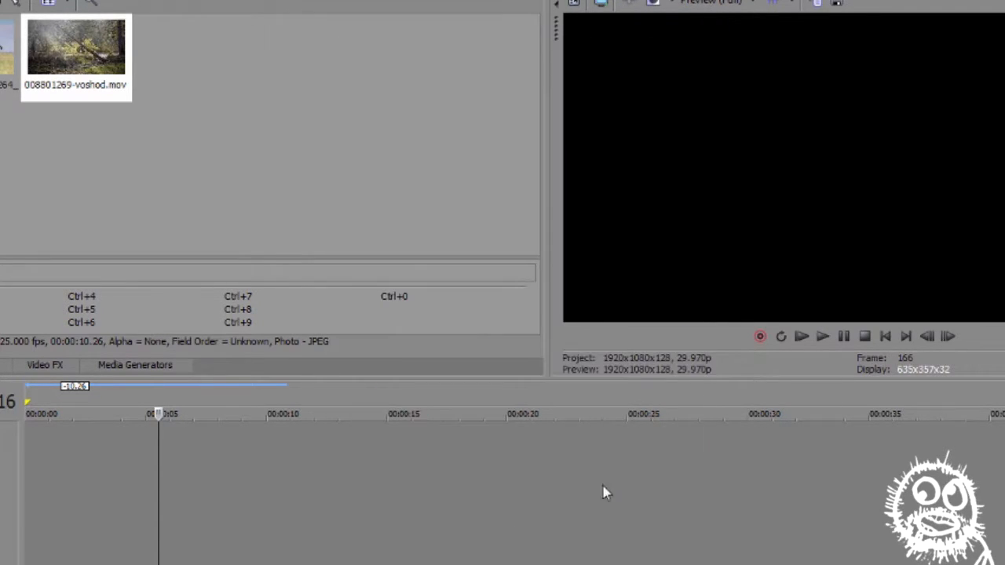
- Reopen the project properties, apply the Axeman Video 60p (1920x1080, 59.940 fps) video template and close them
{"action": "left_click", "coordinate": [572, 7]}
{"action": "left_click", "coordinate": [611, 85]}
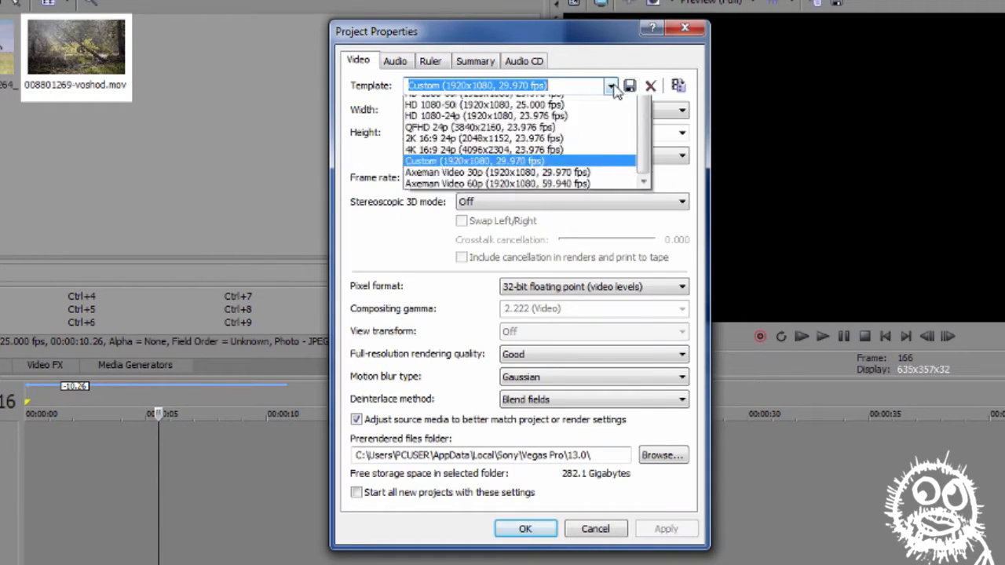
{"action": "left_click", "coordinate": [469, 428]}
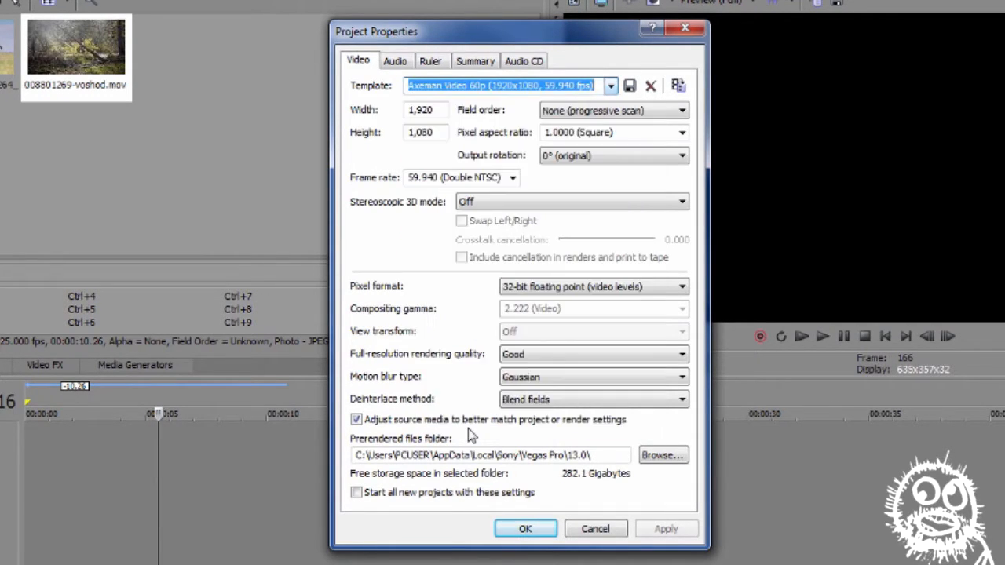
{"action": "left_click", "coordinate": [665, 528]}
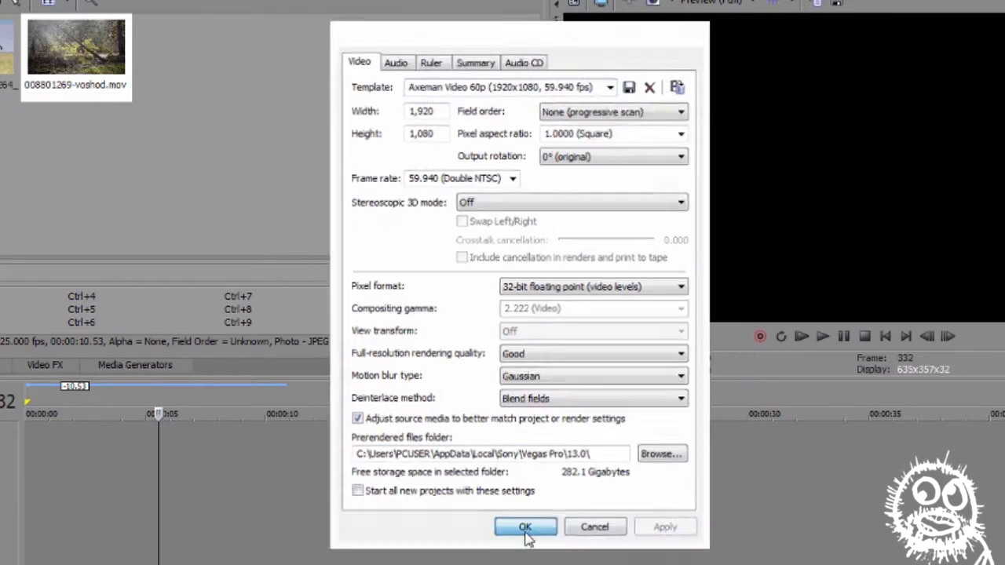
{"action": "left_click", "coordinate": [525, 528]}
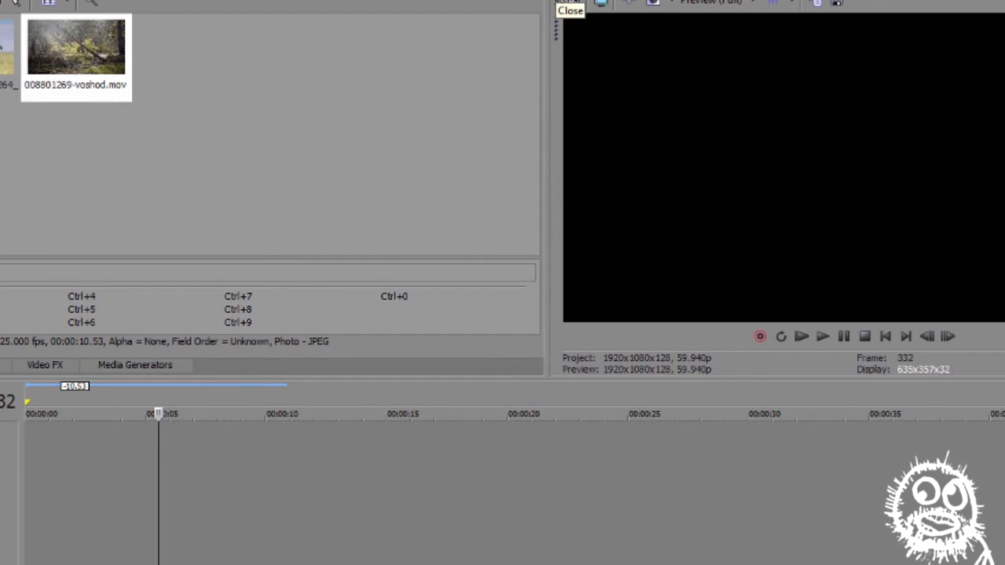